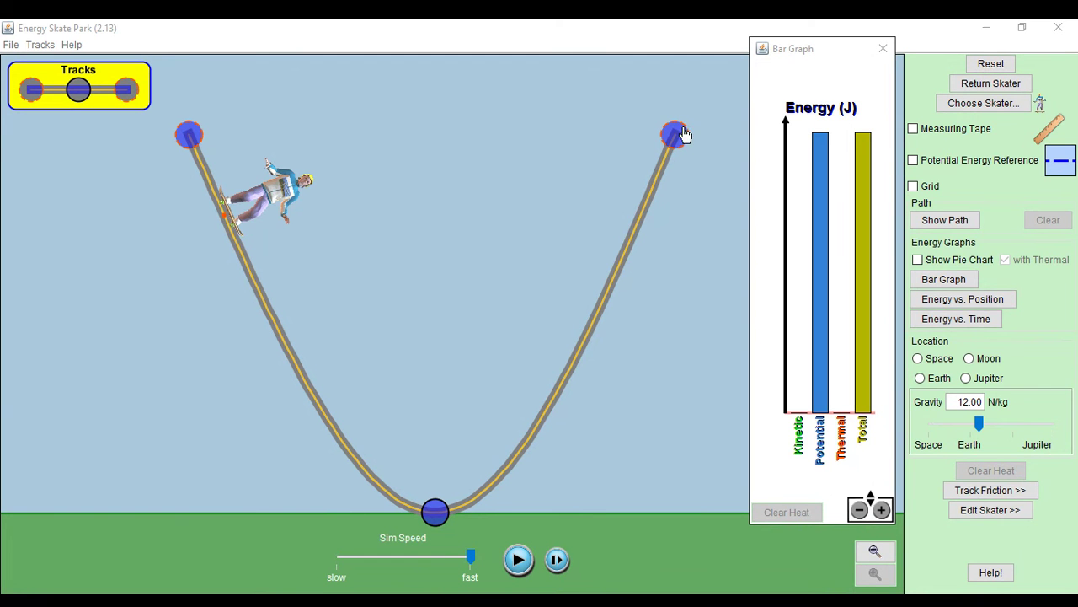
- Move the bar graph away from the control panel and run the skater, pausing at the track's lowest point and partway up the right slope
{"action": "left_click_drag", "start_coordinate": [804, 43], "coordinate": [770, 56]}
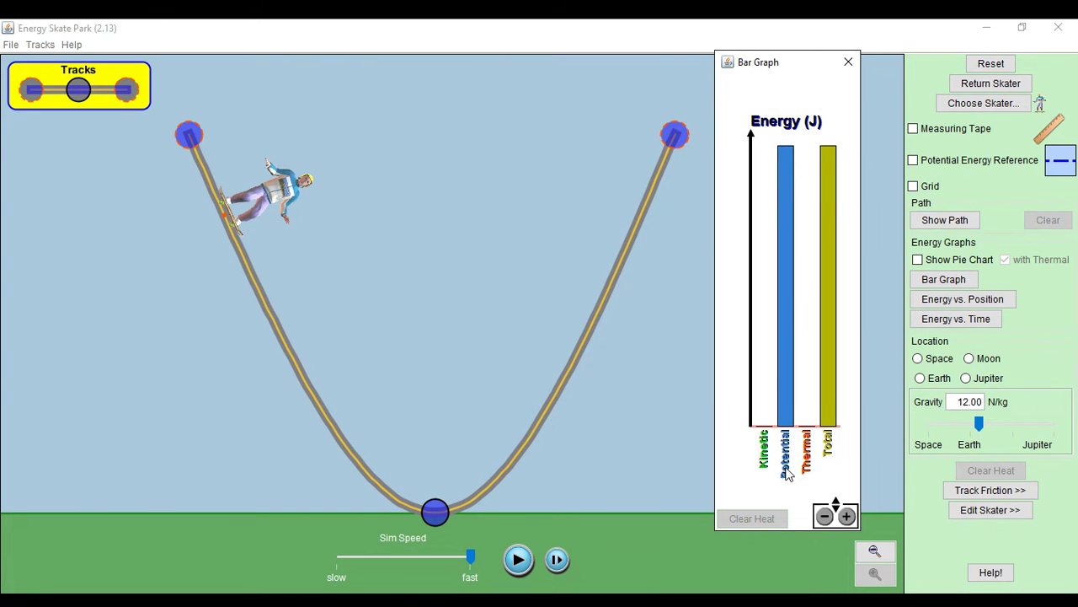
{"action": "left_click", "coordinate": [518, 560]}
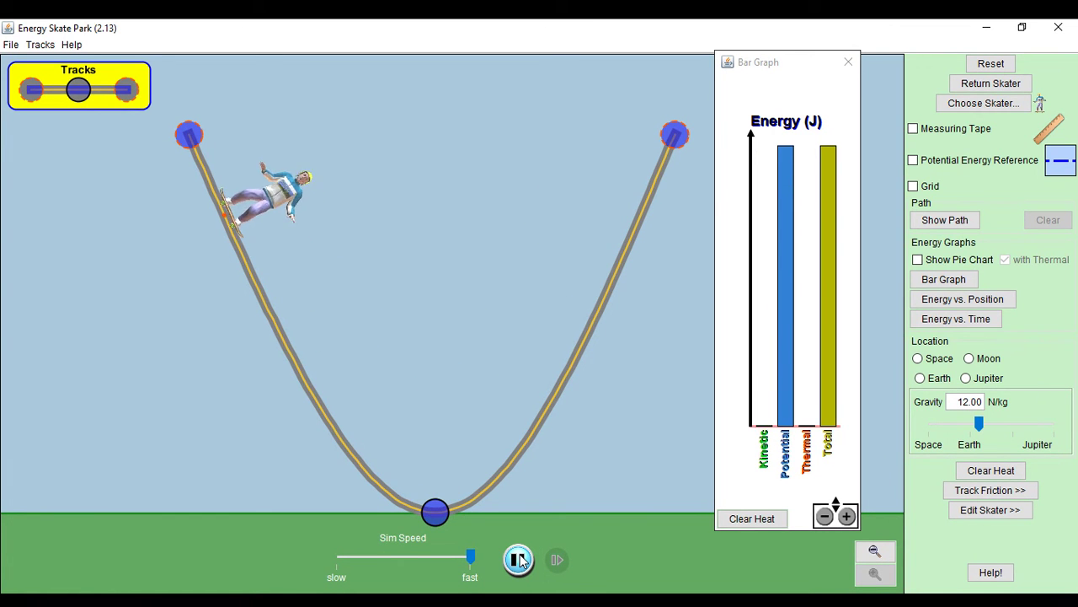
{"action": "left_click", "coordinate": [520, 562]}
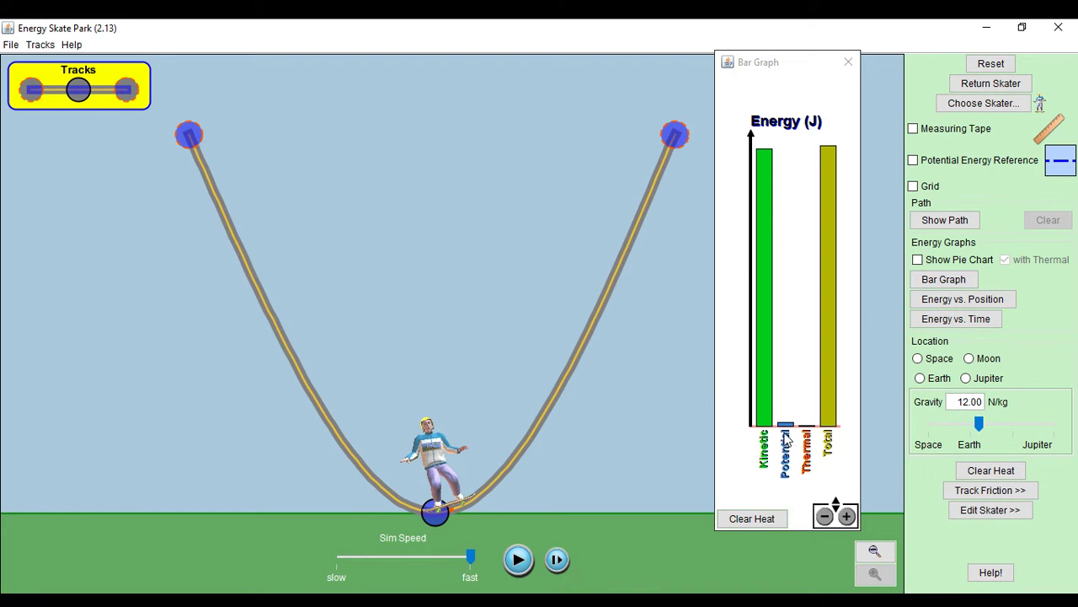
{"action": "left_click", "coordinate": [518, 560]}
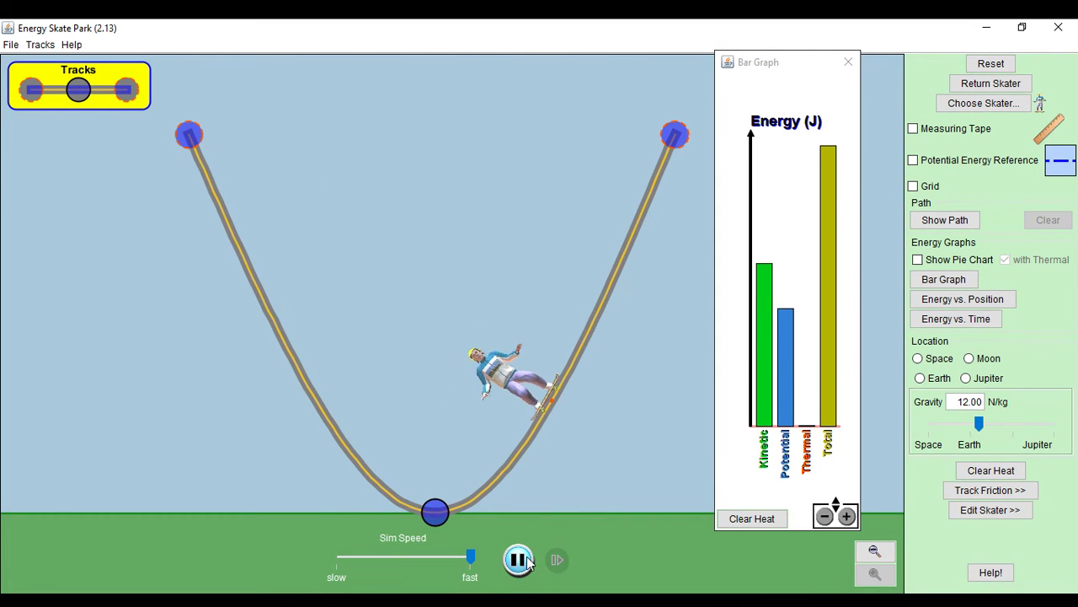
{"action": "left_click", "coordinate": [523, 558]}
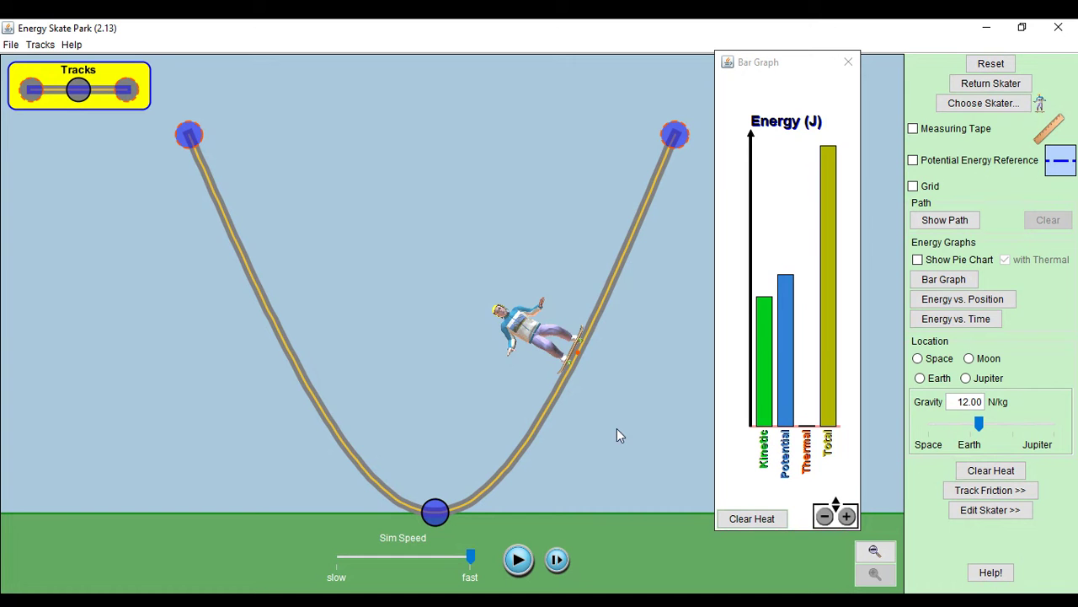
- Repeatedly resume and pause the skater's run to examine how kinetic and potential energy trade off at different heights
{"action": "left_click", "coordinate": [517, 563]}
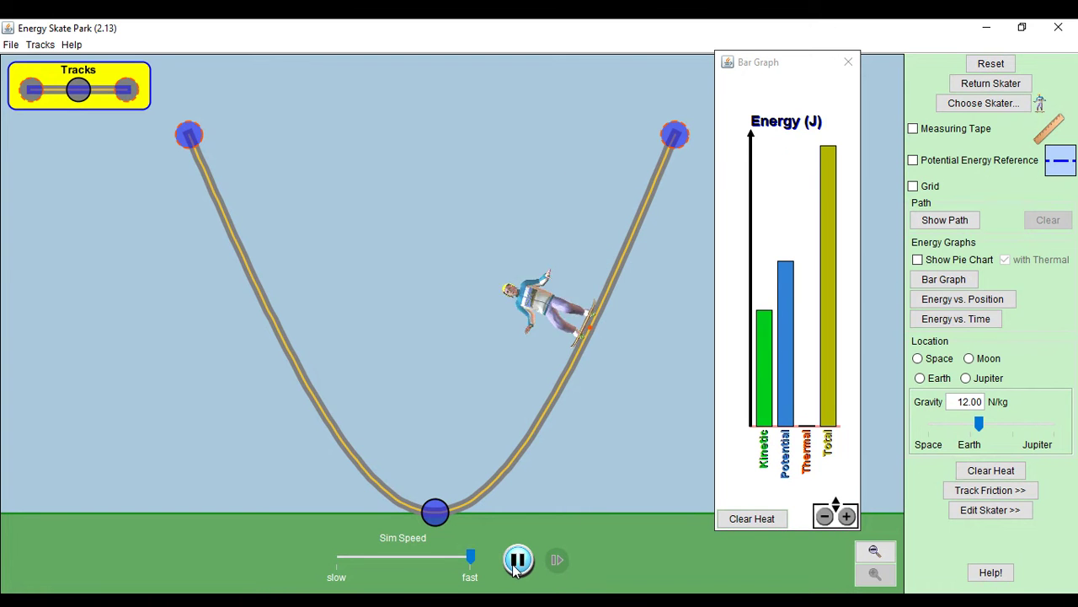
{"action": "left_click", "coordinate": [516, 565]}
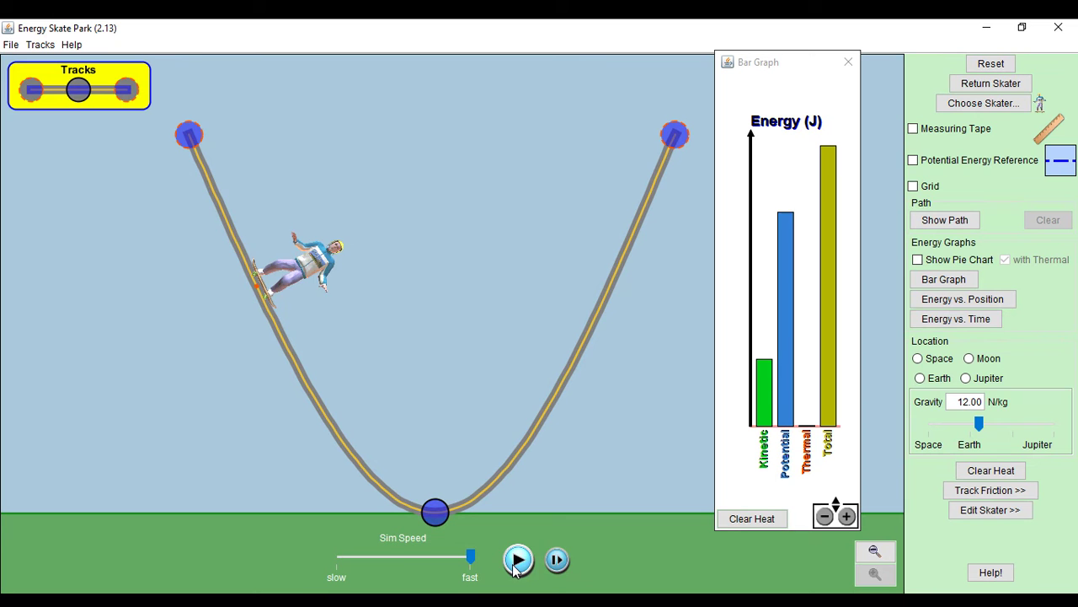
{"action": "left_click", "coordinate": [517, 565]}
{"action": "left_click", "coordinate": [517, 564]}
{"action": "left_click", "coordinate": [516, 563]}
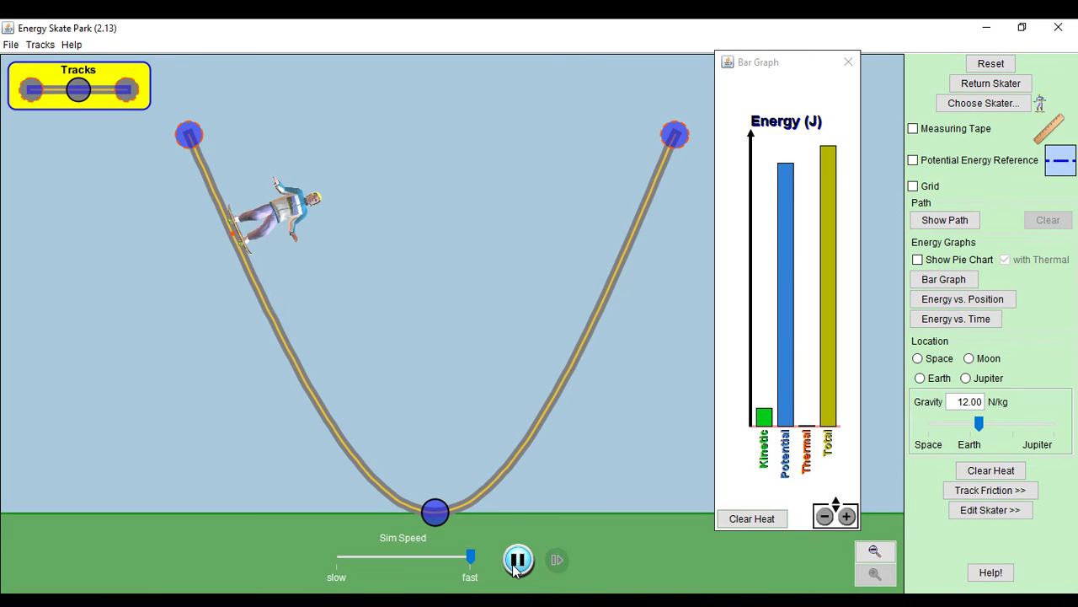
{"action": "left_click", "coordinate": [516, 563]}
{"action": "left_click", "coordinate": [516, 564]}
{"action": "left_click", "coordinate": [516, 564]}
{"action": "left_click", "coordinate": [516, 563]}
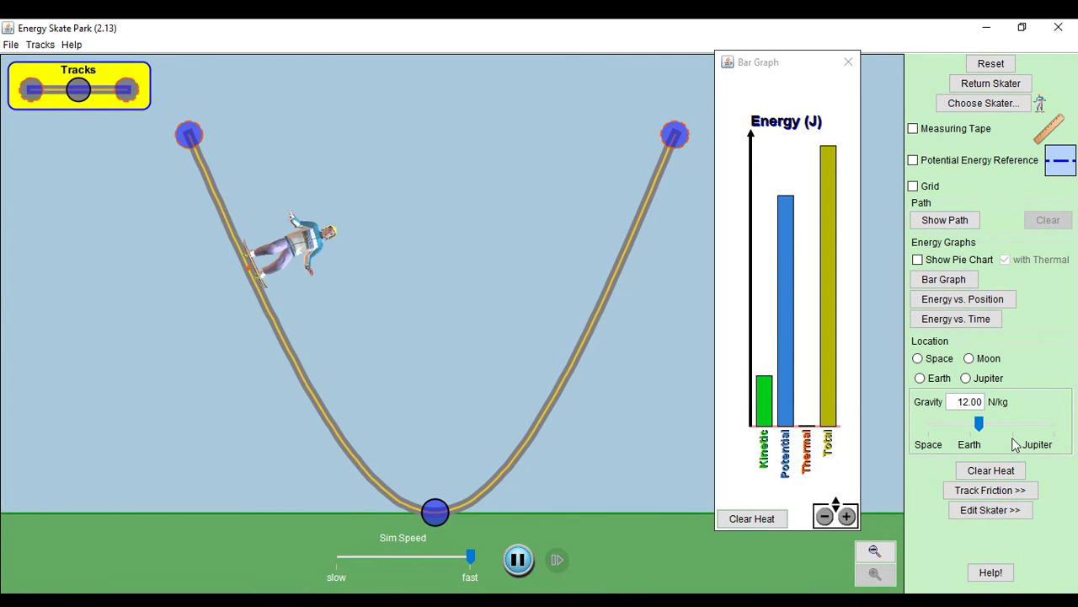
- Run the skater with the location set to Earth, then to Jupiter, and pause near the track's upper left end
{"action": "left_click", "coordinate": [920, 378]}
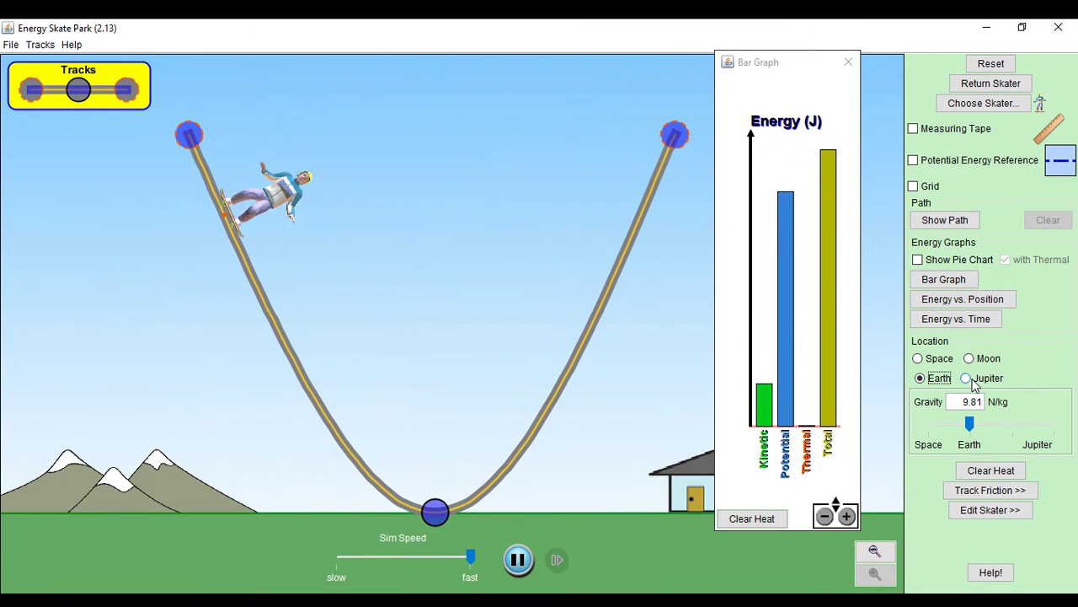
{"action": "left_click", "coordinate": [973, 379]}
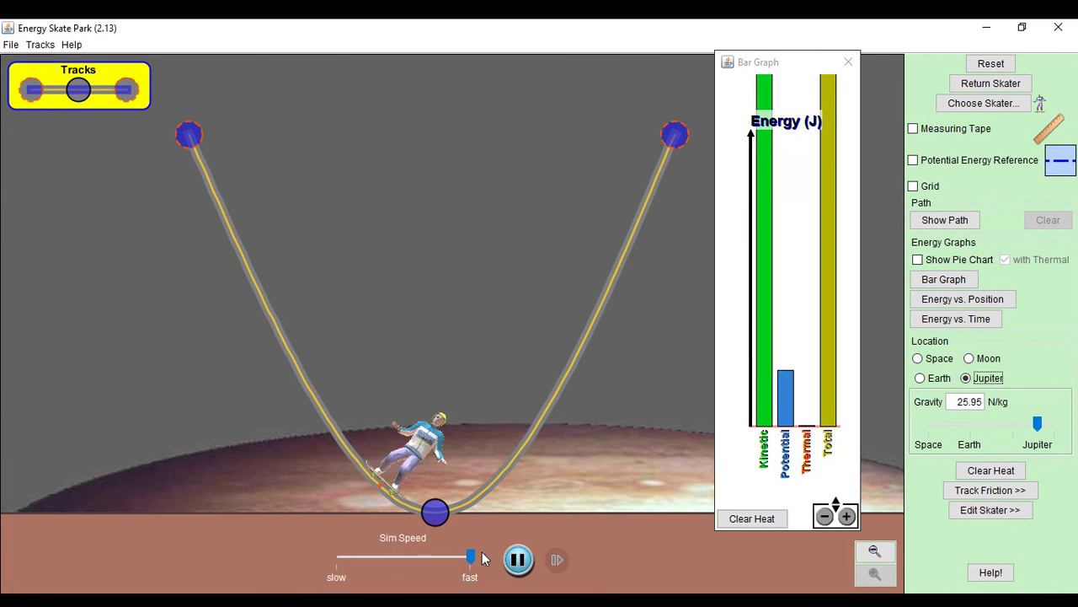
{"action": "left_click", "coordinate": [516, 566]}
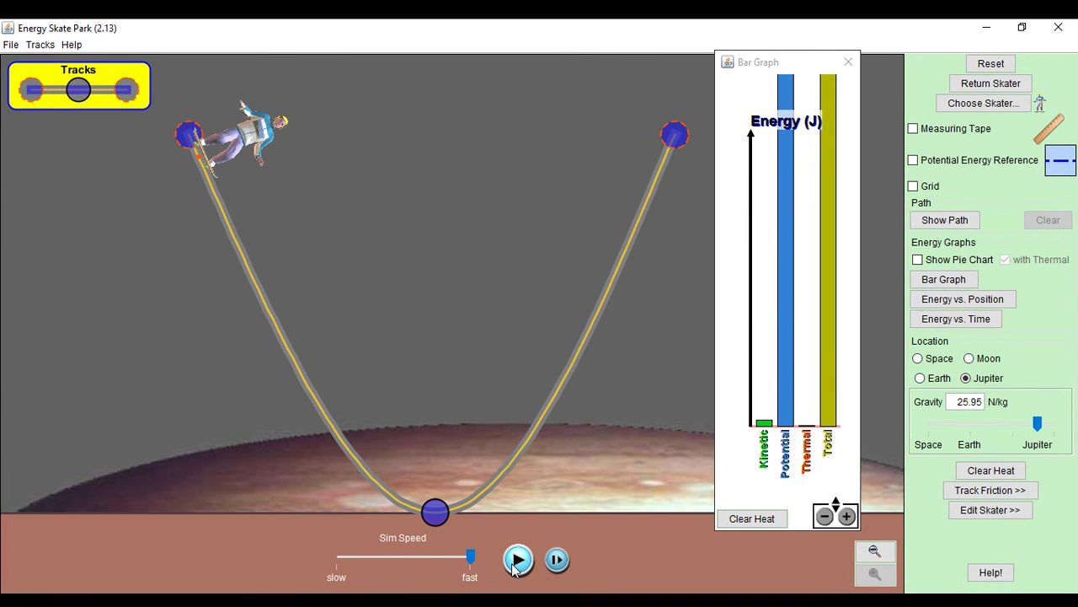
- Change the location to Moon, clear the heat, and run the skater before pausing on the left slope
{"action": "left_click", "coordinate": [970, 359]}
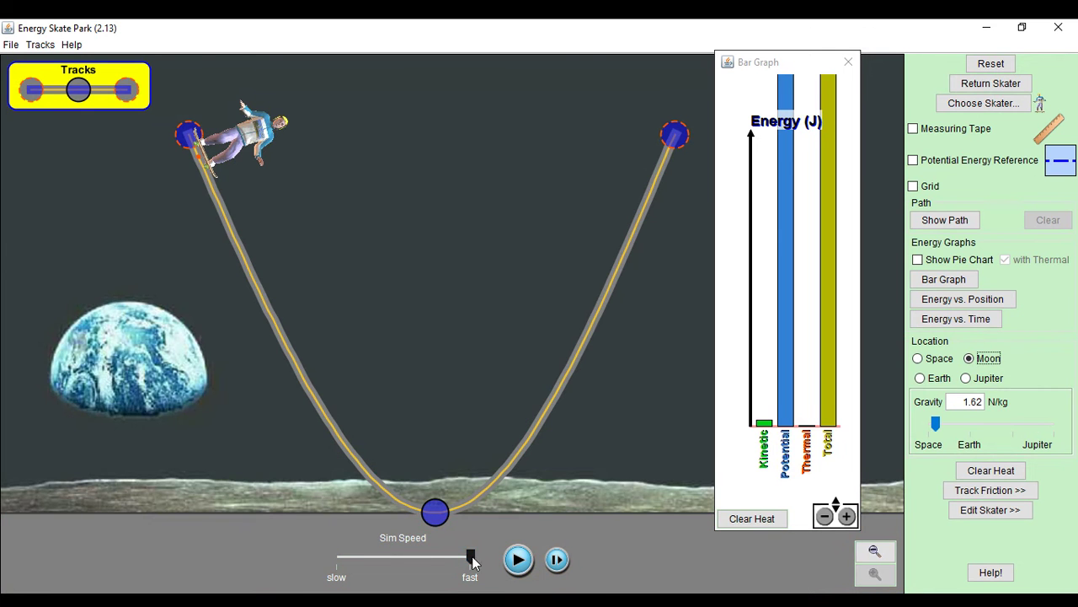
{"action": "left_click", "coordinate": [735, 519]}
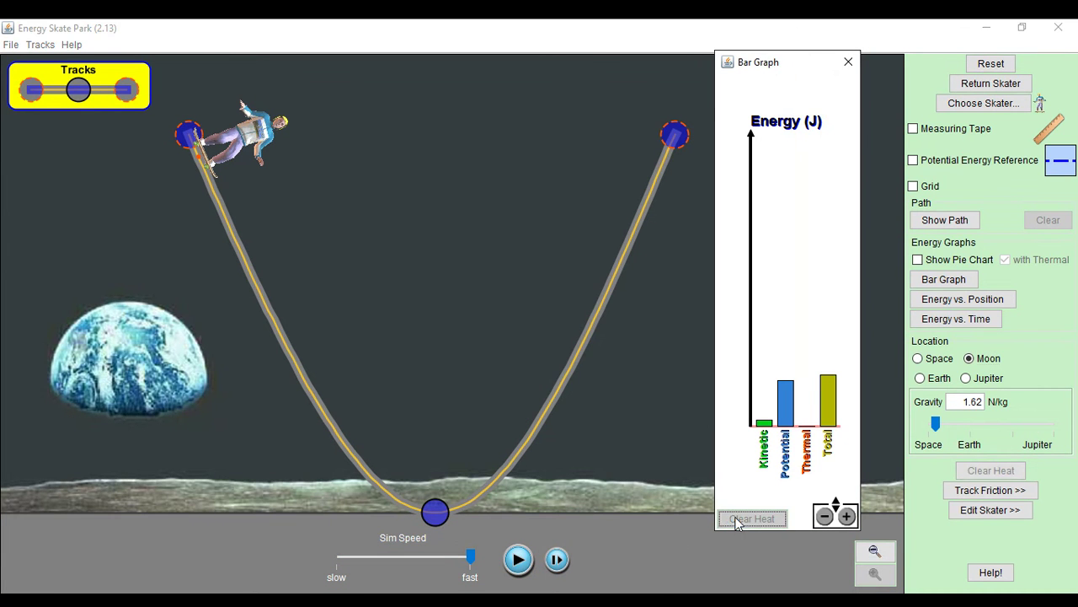
{"action": "left_click", "coordinate": [516, 559]}
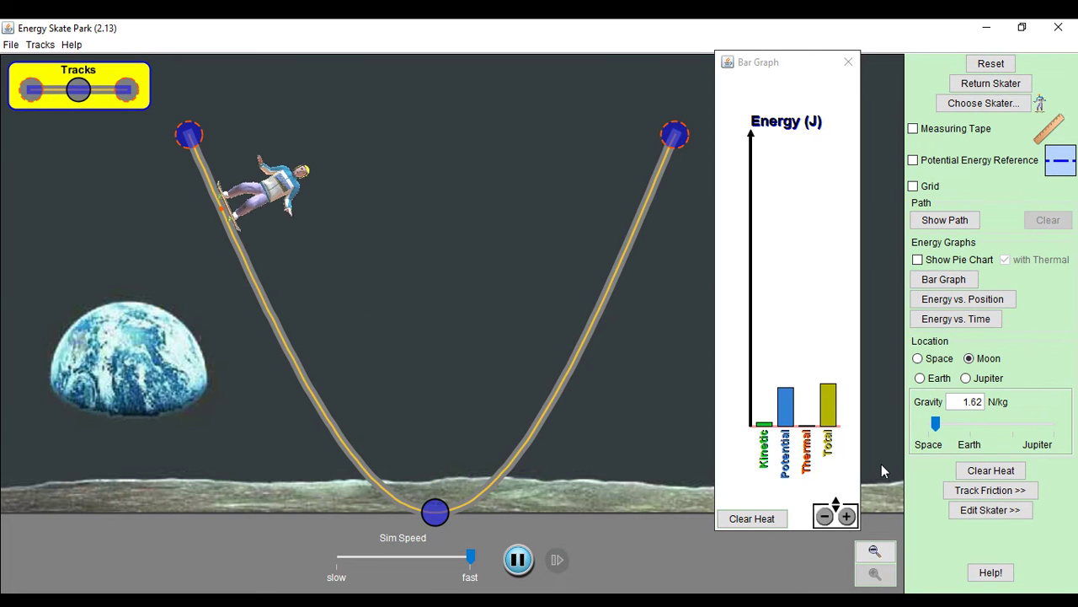
{"action": "left_click", "coordinate": [518, 560]}
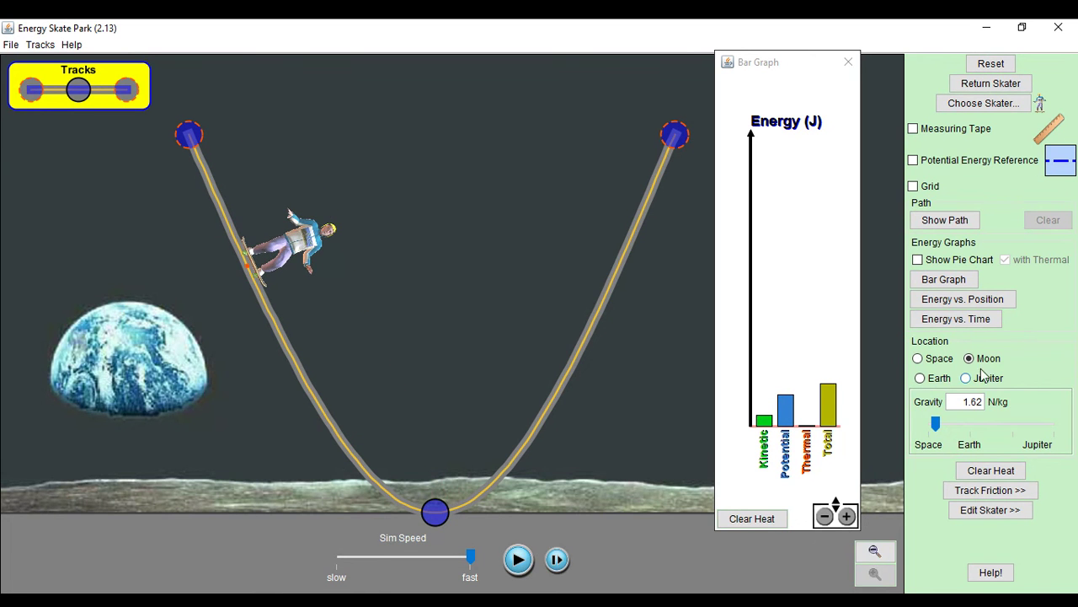
- Change the location to Space, run the simulation, and return the skater to the track
{"action": "left_click", "coordinate": [935, 359]}
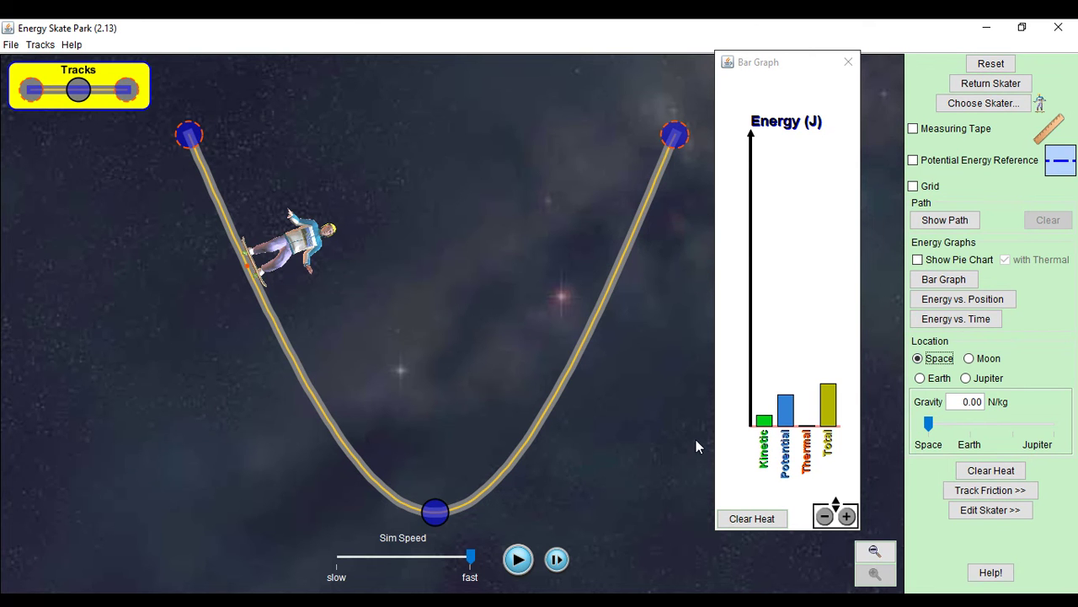
{"action": "left_click", "coordinate": [518, 559]}
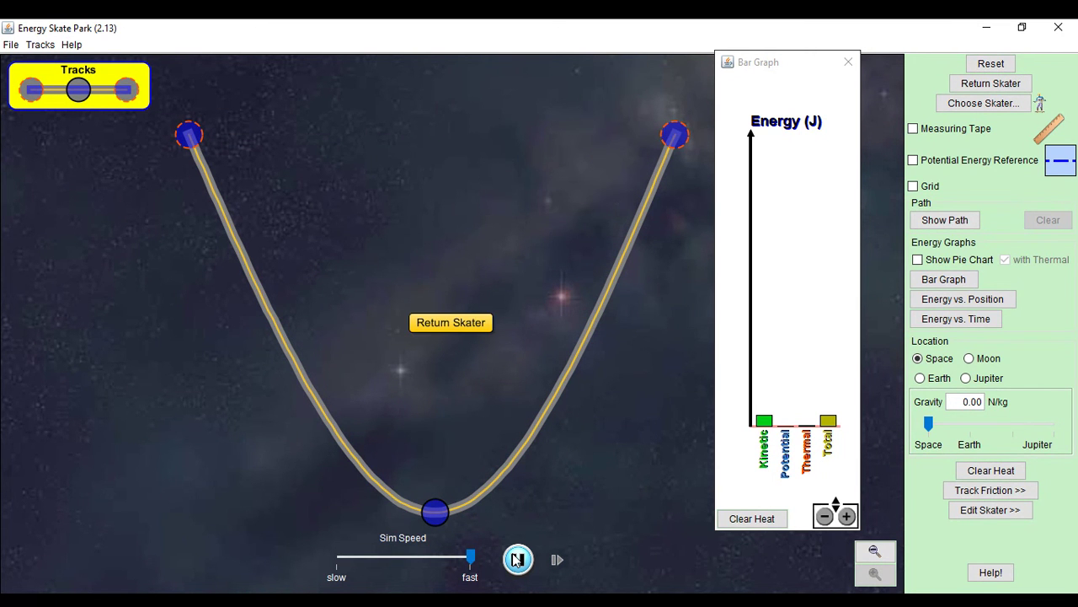
{"action": "left_click", "coordinate": [483, 325]}
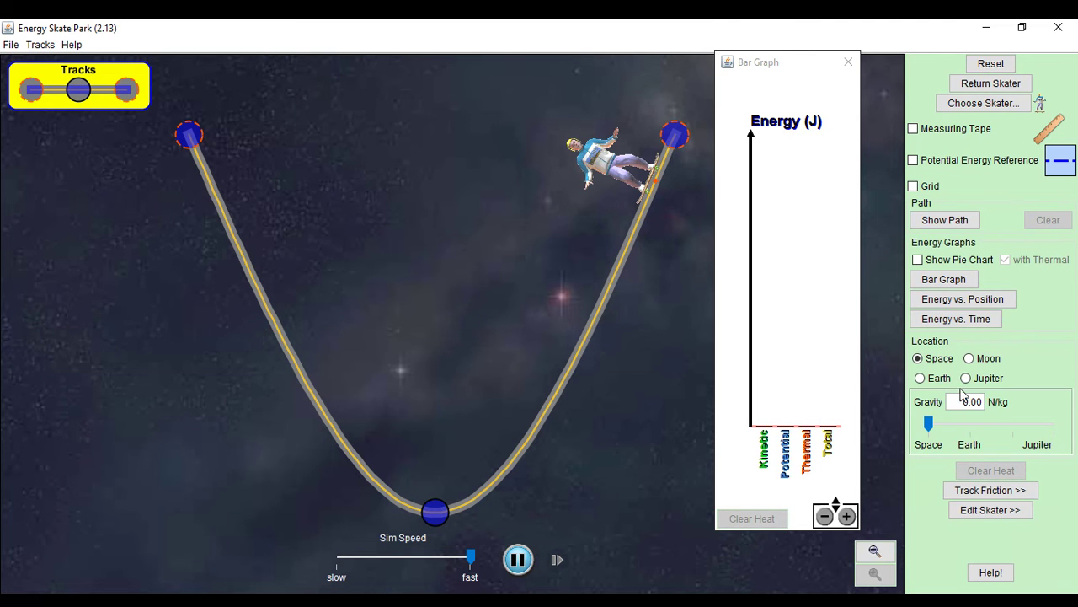
- Set the location back to Earth and pause the skater on the track's right slope
{"action": "left_click", "coordinate": [939, 378]}
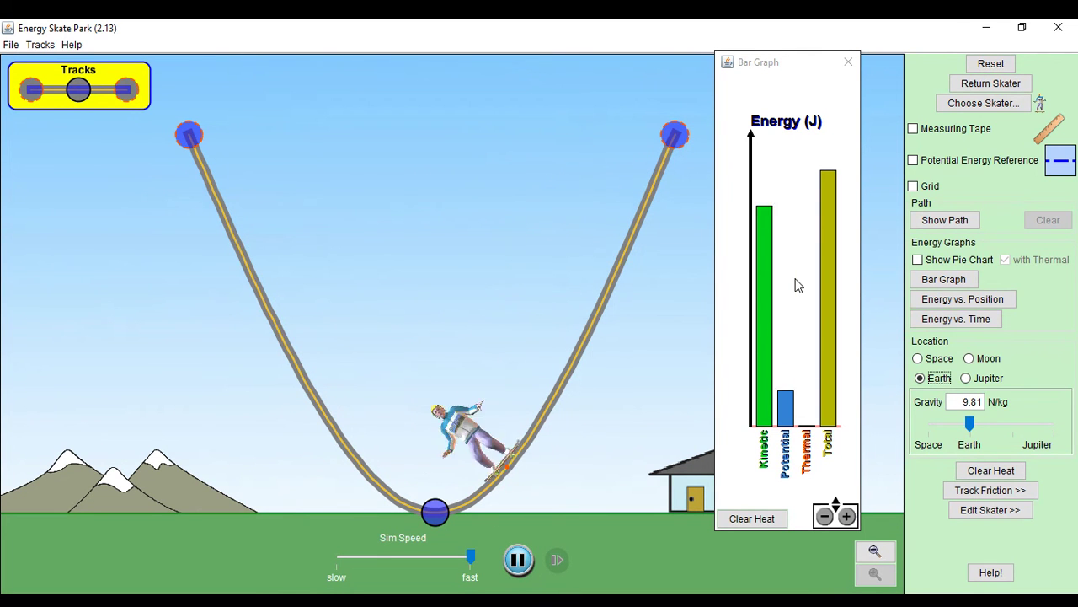
{"action": "left_click", "coordinate": [522, 562]}
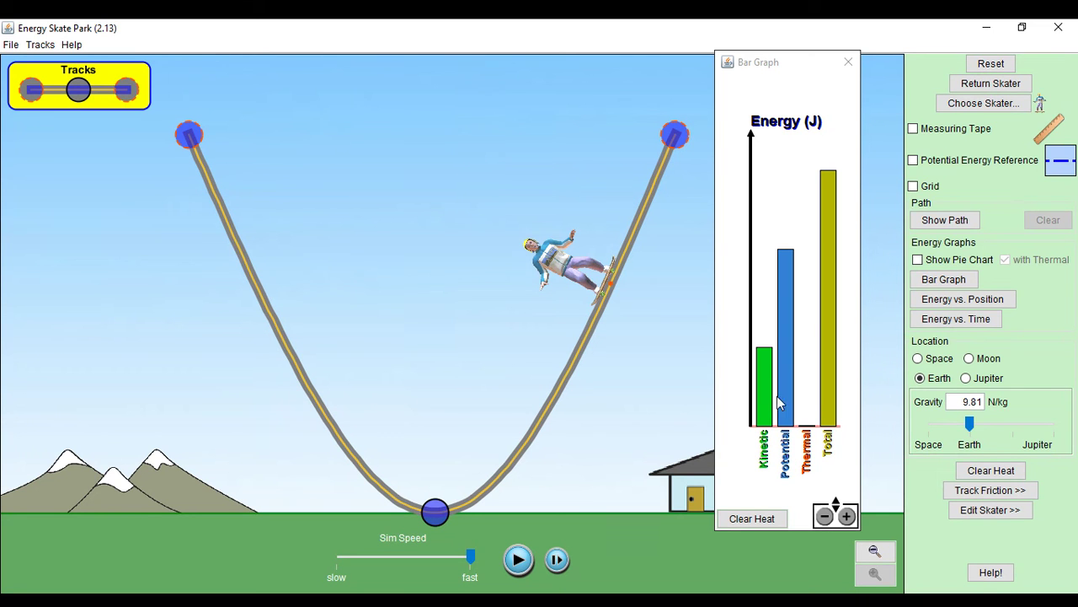
- Show the track friction setting, apply a small coefficient of friction, and run the skater with pauses to observe the thermal energy
{"action": "left_click", "coordinate": [981, 492]}
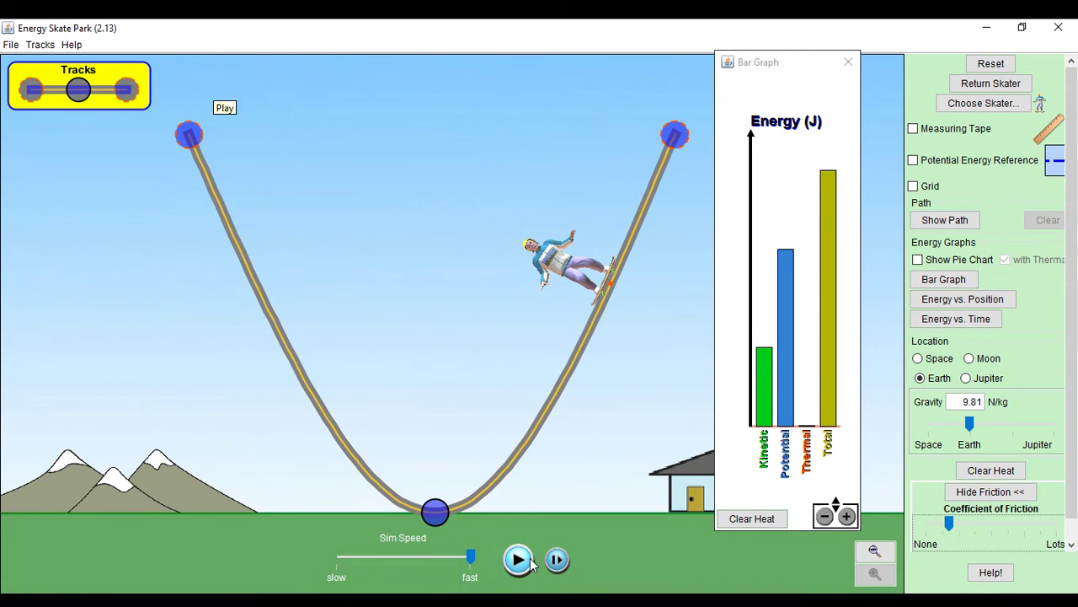
{"action": "left_click", "coordinate": [518, 560]}
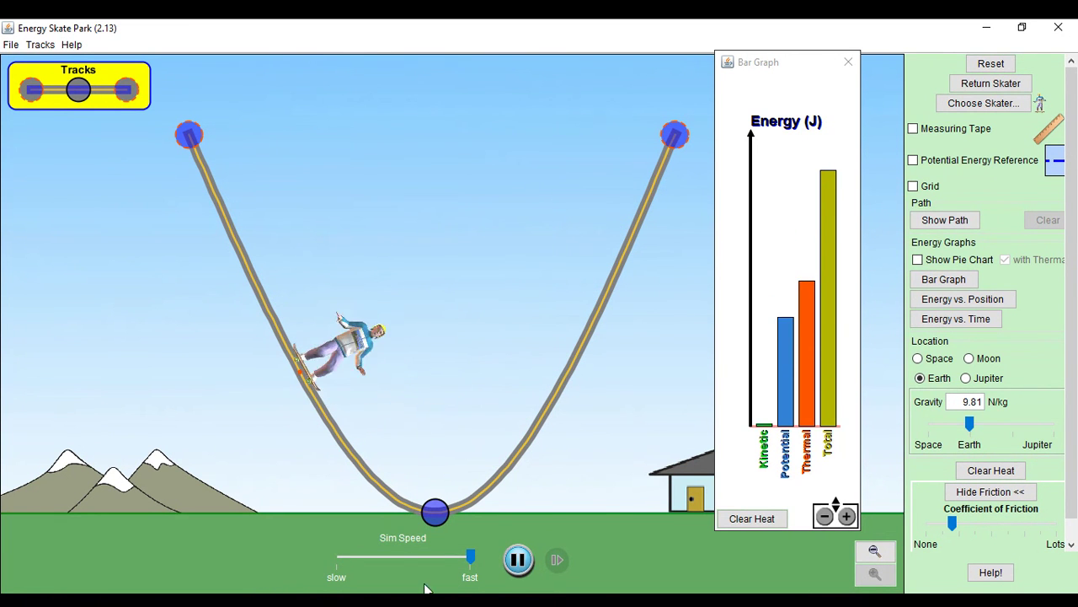
{"action": "left_click", "coordinate": [519, 563]}
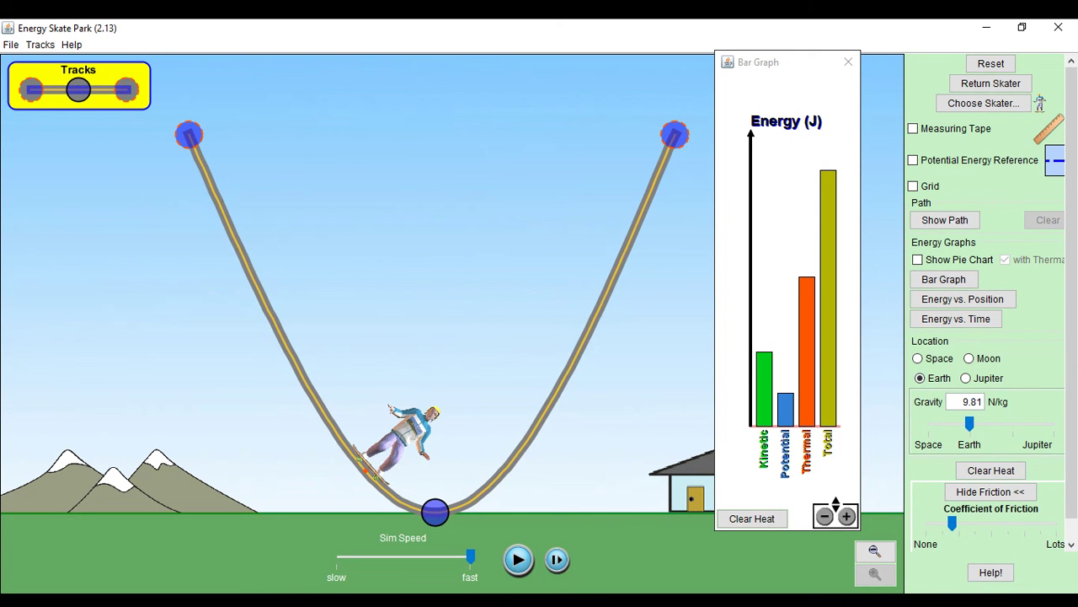
{"action": "left_click", "coordinate": [518, 559]}
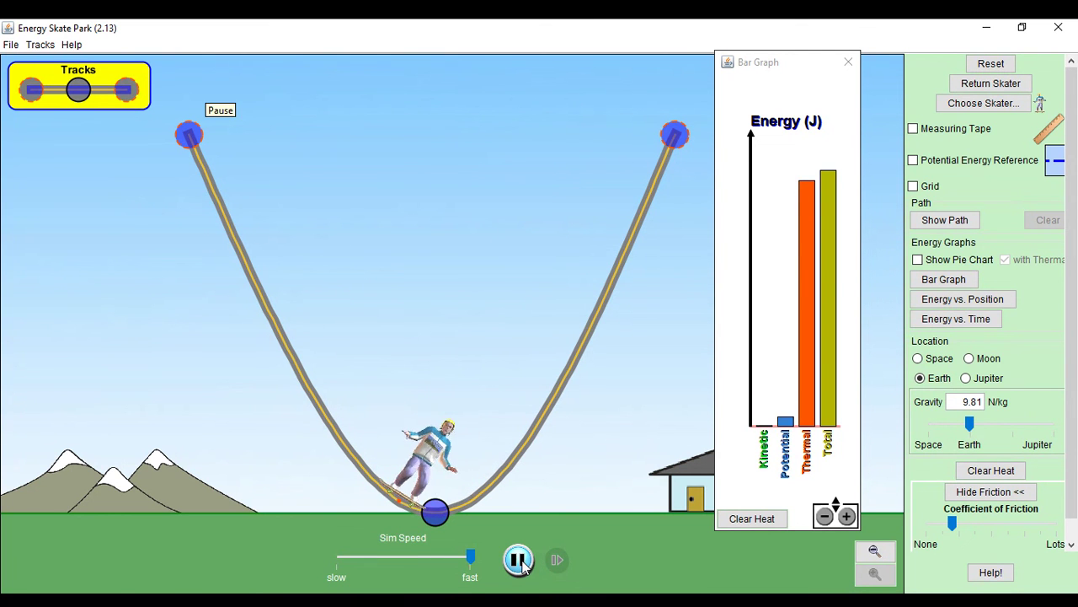
{"action": "left_click", "coordinate": [519, 561]}
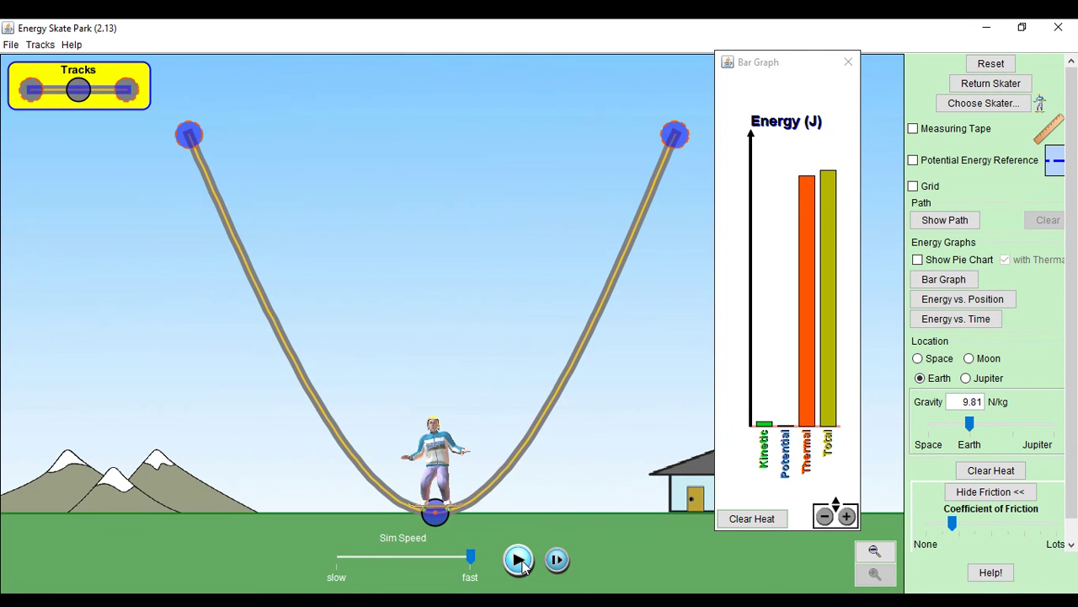
- Set the coefficient of friction to None, place the skater high on the left slope, and run the simulation
{"action": "left_click_drag", "start_coordinate": [951, 523], "coordinate": [944, 524]}
{"action": "left_click_drag", "start_coordinate": [455, 466], "coordinate": [329, 219]}
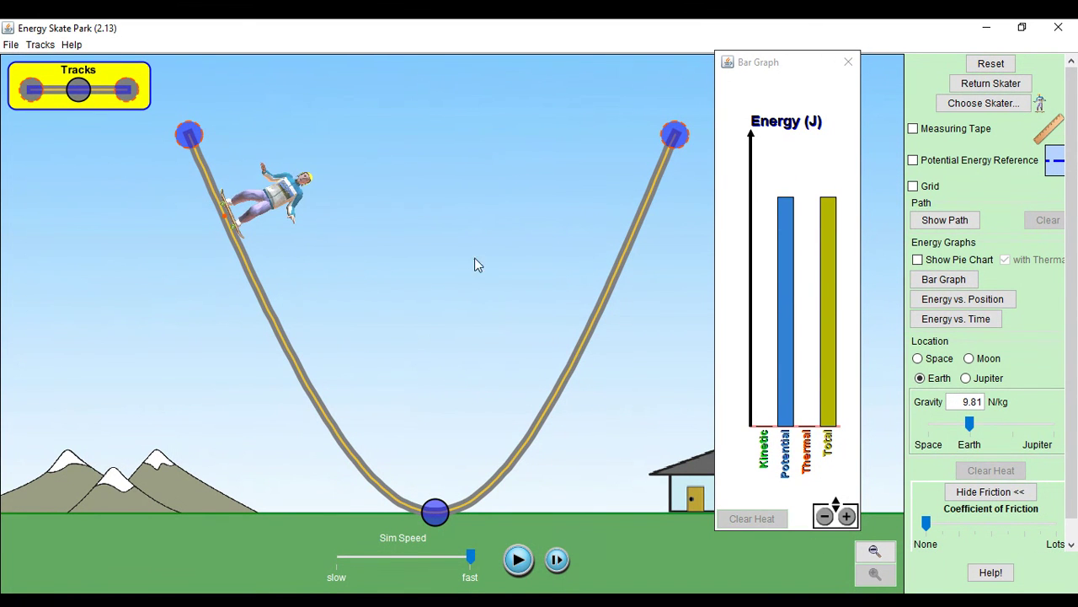
{"action": "left_click", "coordinate": [515, 559]}
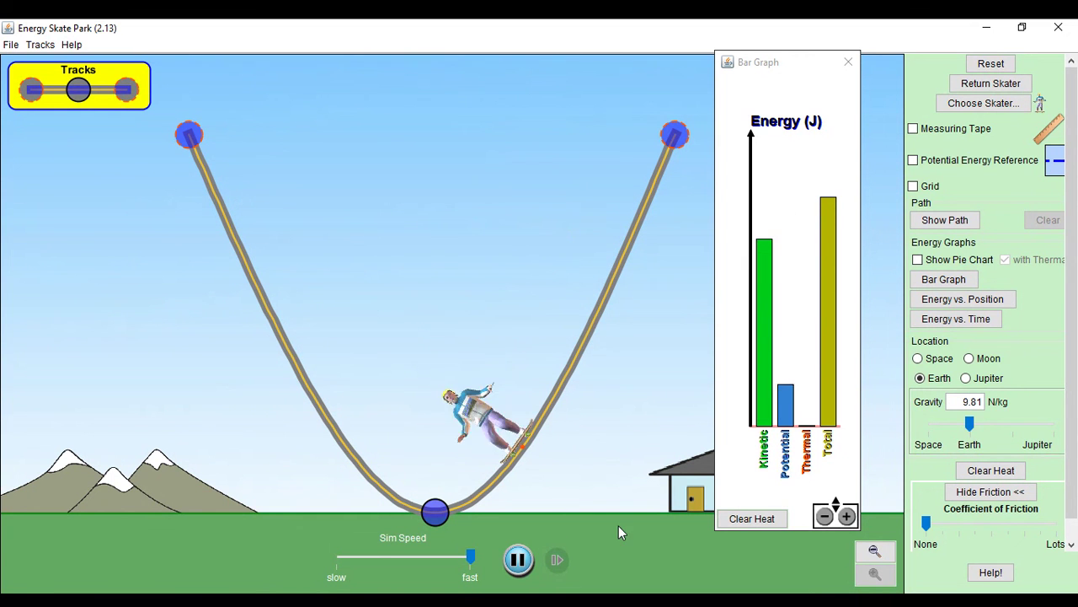
- Add two track pieces to the right end and reshape the control points into a loop followed by a rising exit slope
{"action": "left_click_drag", "start_coordinate": [79, 89], "coordinate": [438, 255]}
{"action": "left_click_drag", "start_coordinate": [607, 125], "coordinate": [480, 267]}
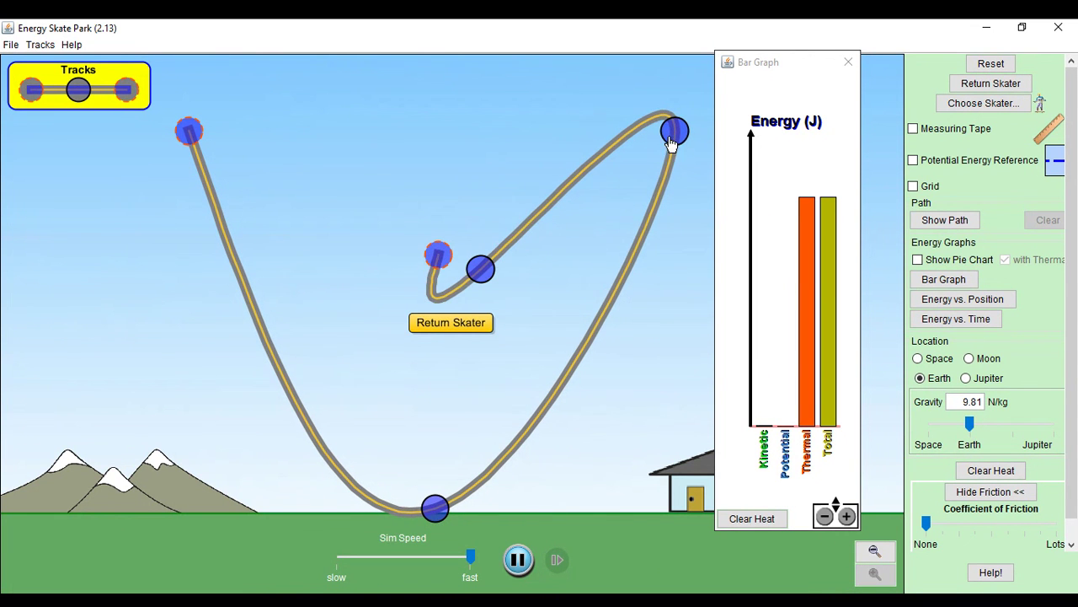
{"action": "left_click_drag", "start_coordinate": [671, 135], "coordinate": [581, 291]}
{"action": "left_click_drag", "start_coordinate": [438, 255], "coordinate": [469, 389]}
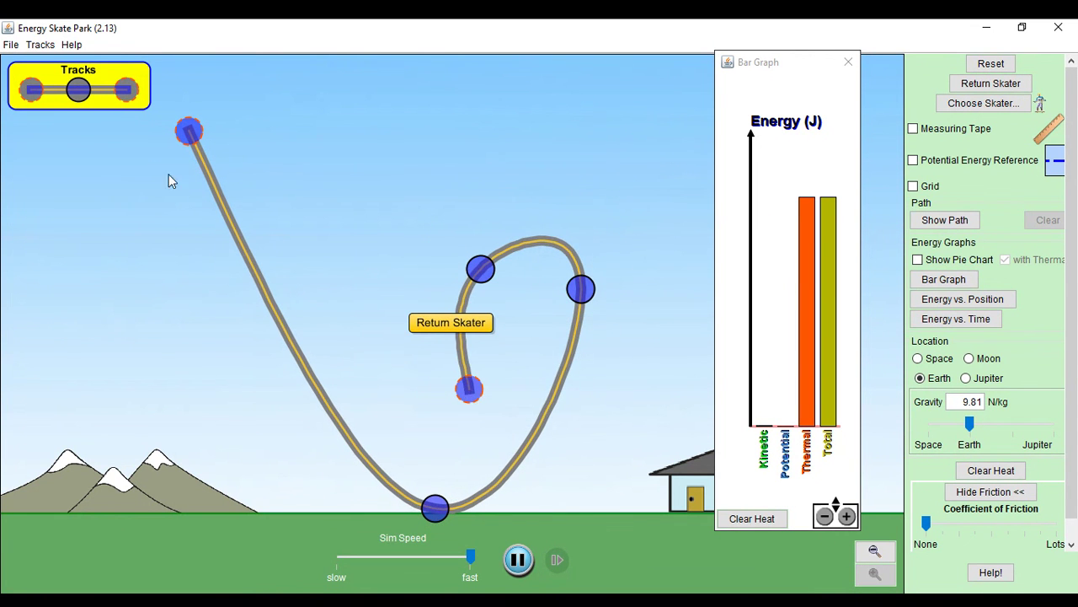
{"action": "left_click_drag", "start_coordinate": [78, 89], "coordinate": [689, 327]}
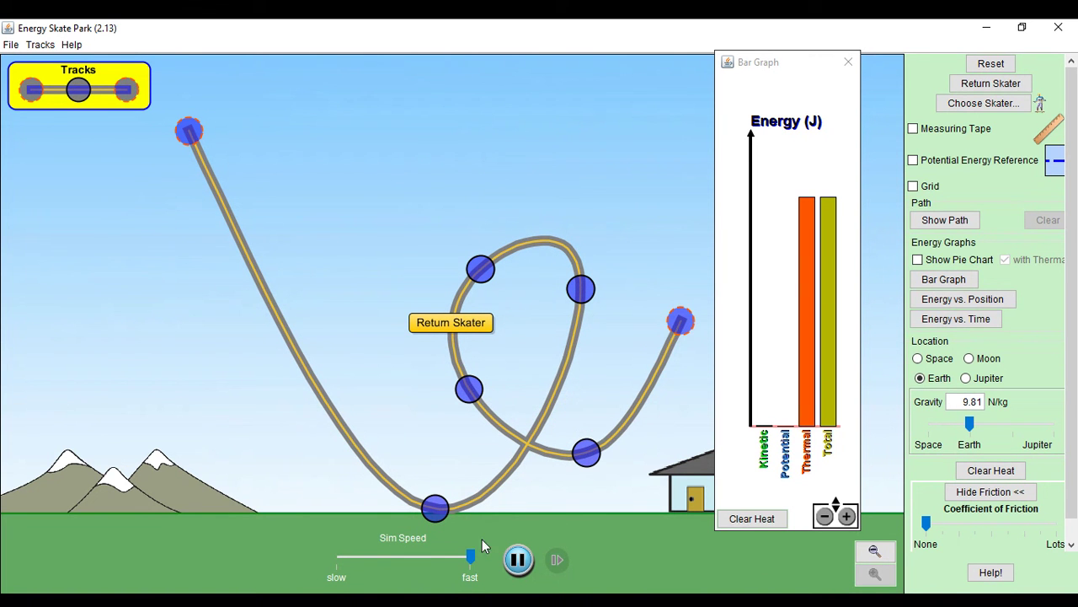
- Return the skater and place him high on the left slope of the looped track
{"action": "left_click", "coordinate": [442, 327]}
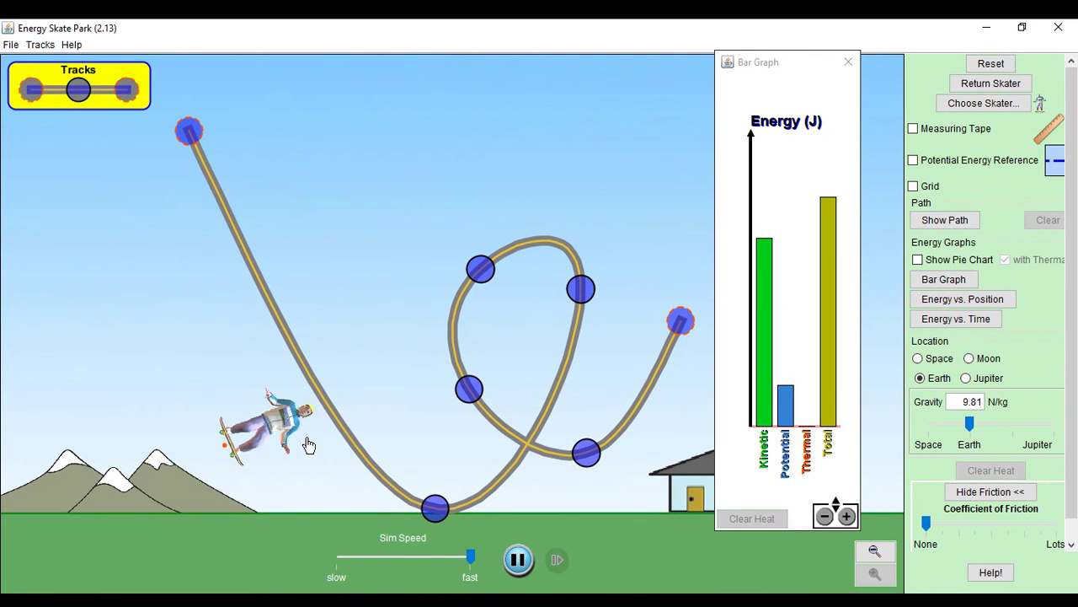
{"action": "left_click_drag", "start_coordinate": [235, 440], "coordinate": [274, 200]}
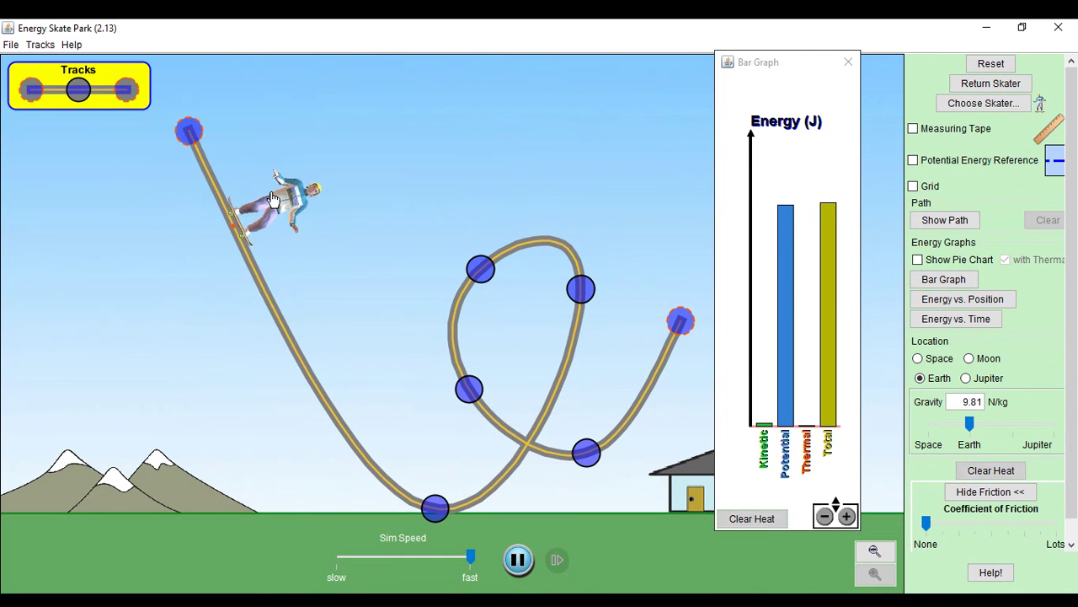